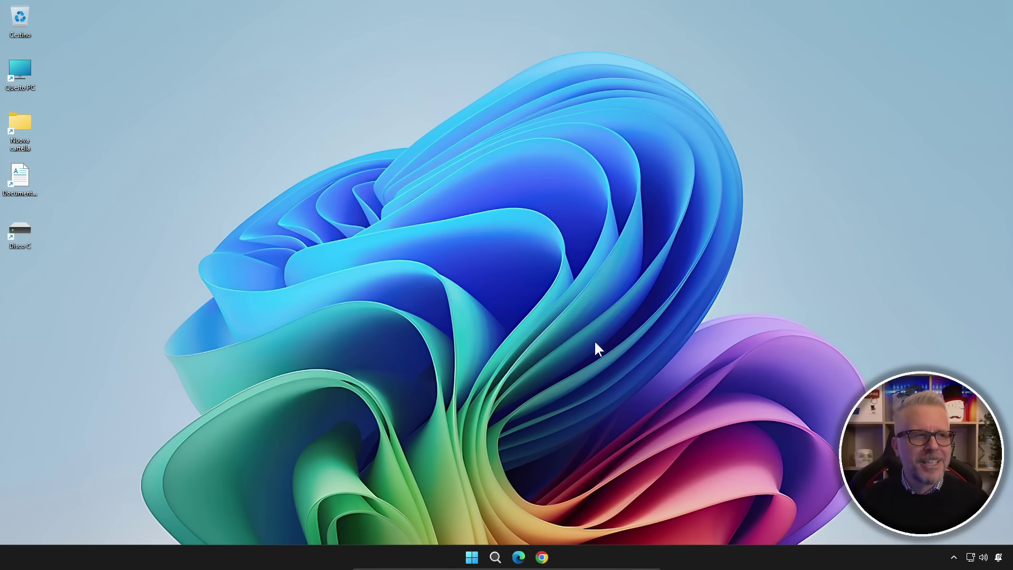
Try to open the desktop items Questo PC, Nuova cartella, Documento and Disco C, plus the Edge browser, dismissing each error dialog
{"action": "double_click", "coordinate": [21, 70]}
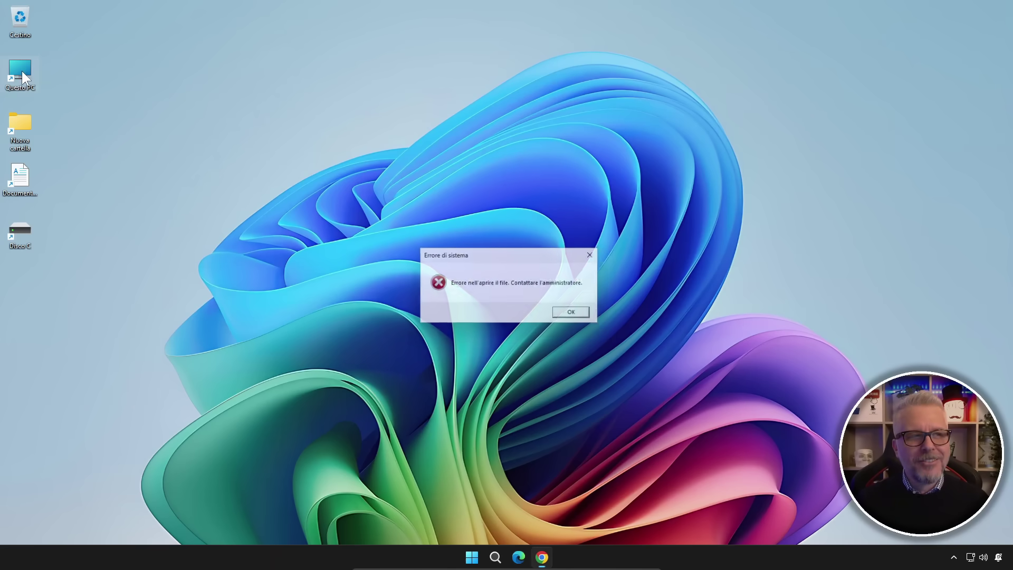
{"action": "left_click", "coordinate": [576, 315]}
{"action": "double_click", "coordinate": [19, 125]}
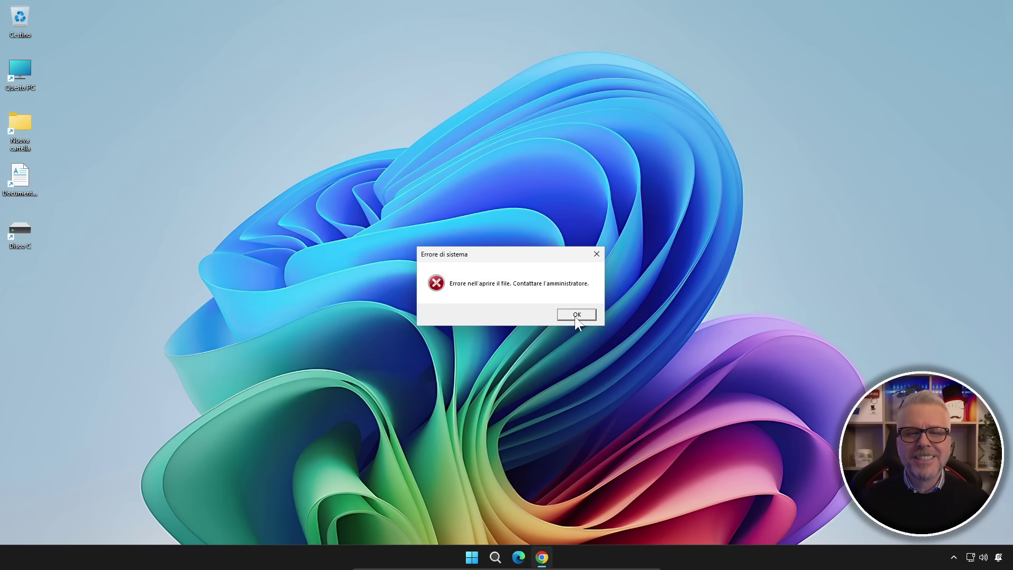
{"action": "left_click", "coordinate": [576, 315]}
{"action": "double_click", "coordinate": [20, 179]}
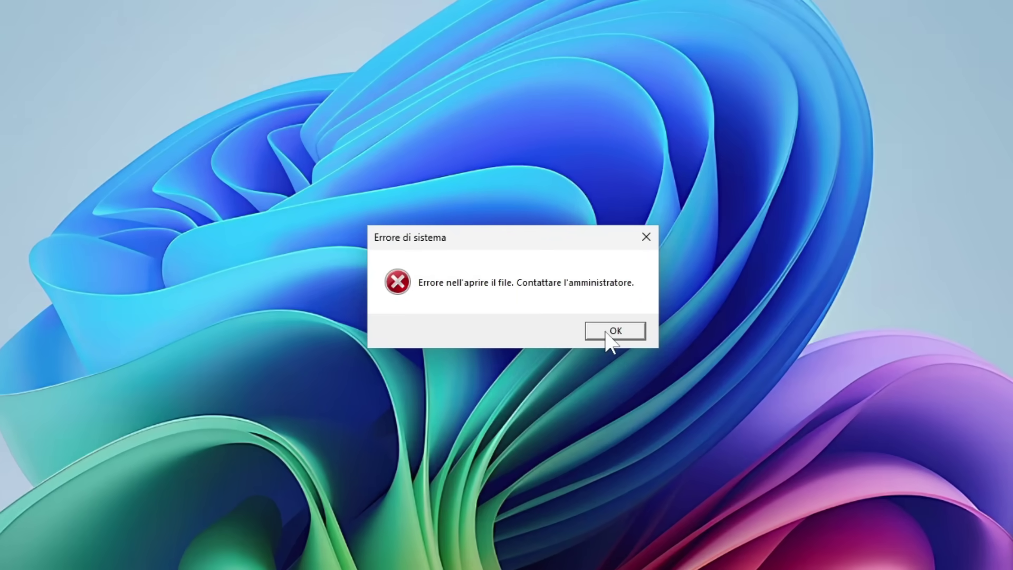
{"action": "key", "text": "Return"}
{"action": "double_click", "coordinate": [19, 231]}
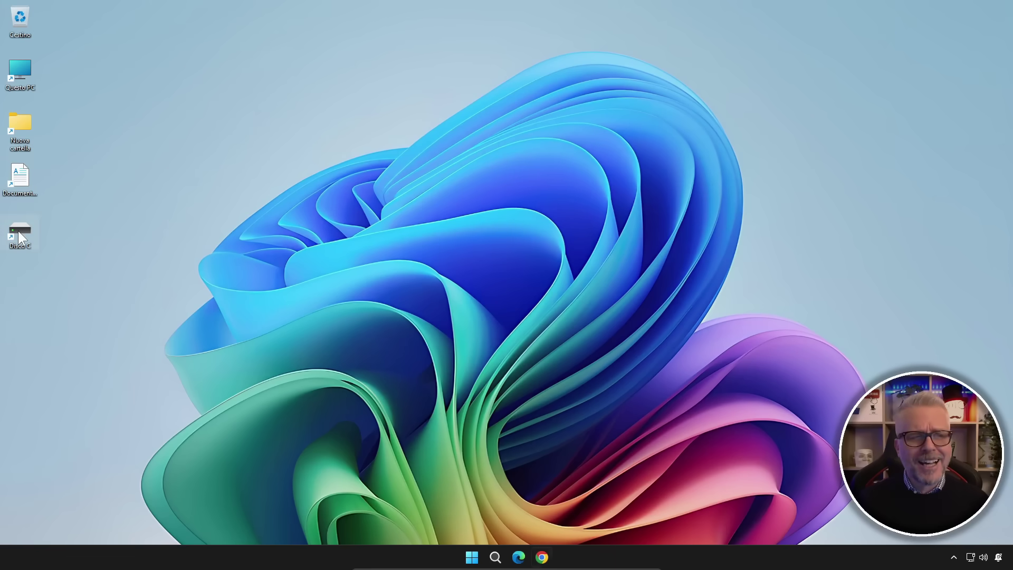
{"action": "left_click", "coordinate": [580, 315]}
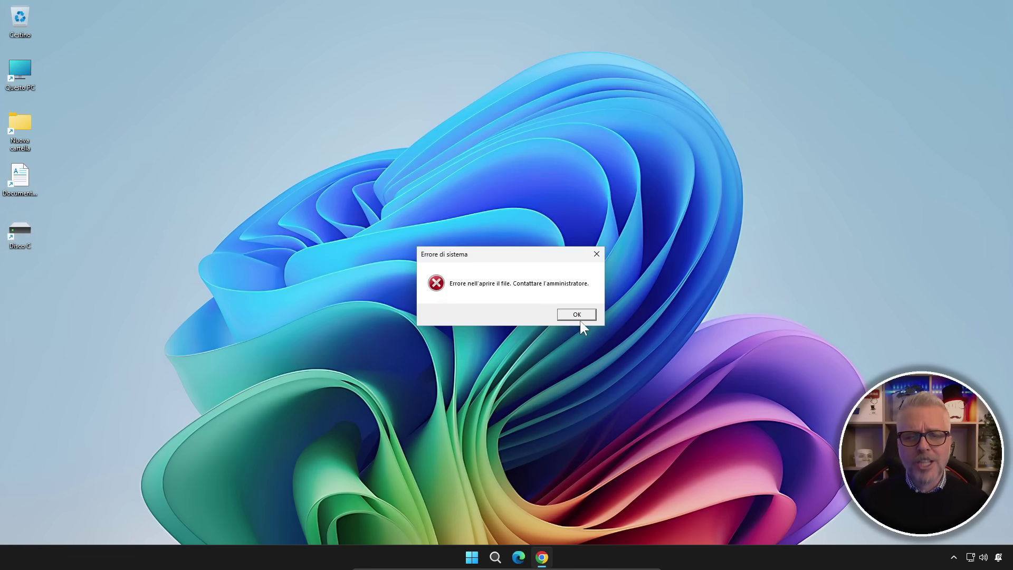
{"action": "left_click", "coordinate": [579, 317]}
{"action": "left_click", "coordinate": [519, 555]}
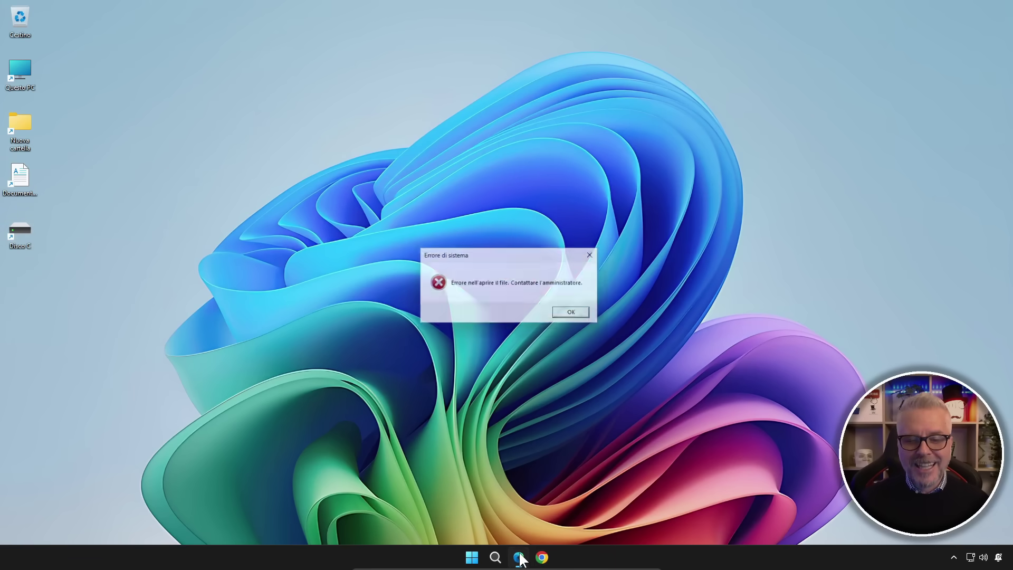
{"action": "left_click", "coordinate": [580, 313]}
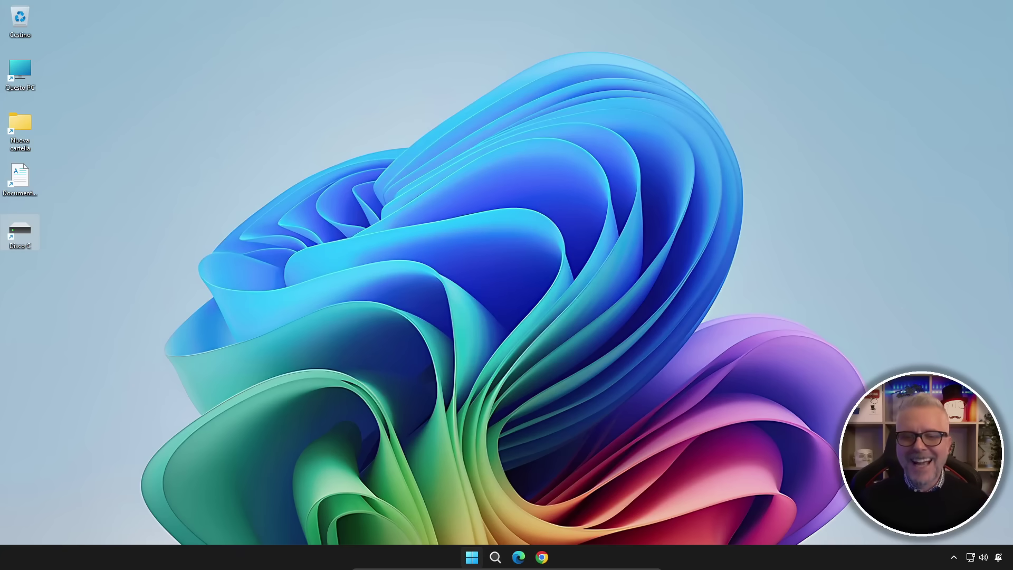
Open the Ripristino page of the Windows system settings
{"action": "left_click", "coordinate": [471, 558]}
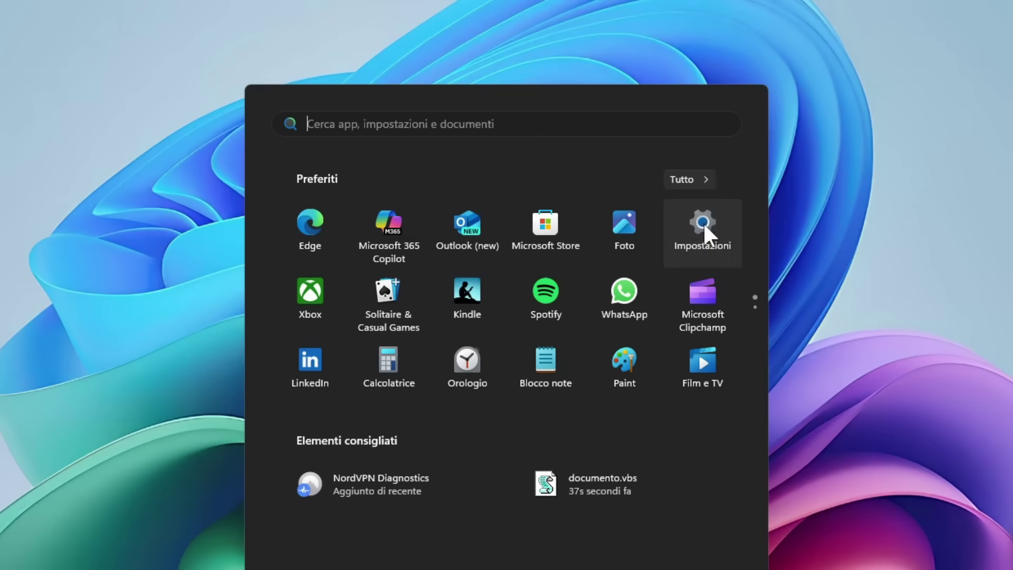
{"action": "left_click", "coordinate": [633, 244]}
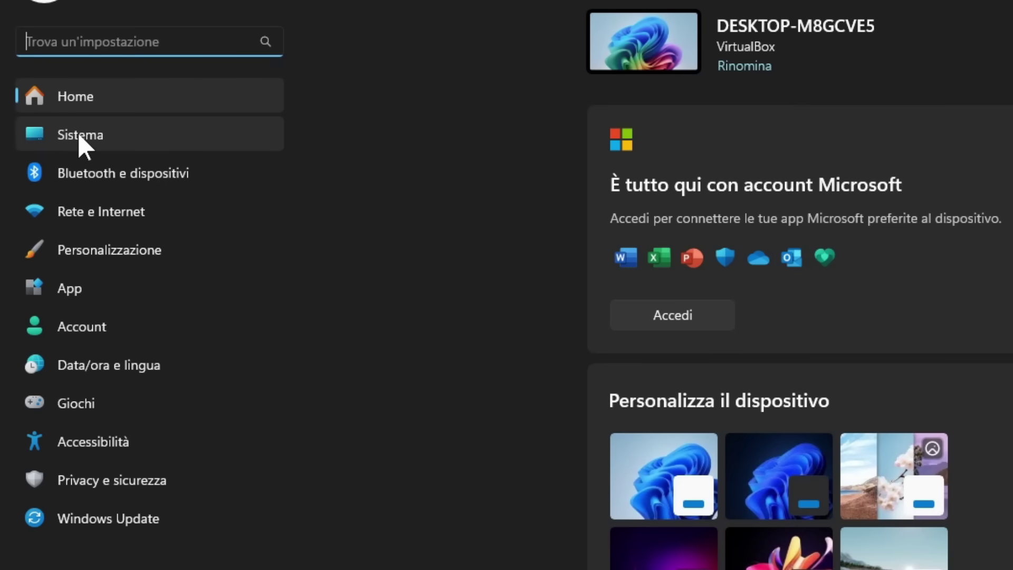
{"action": "left_click", "coordinate": [79, 135]}
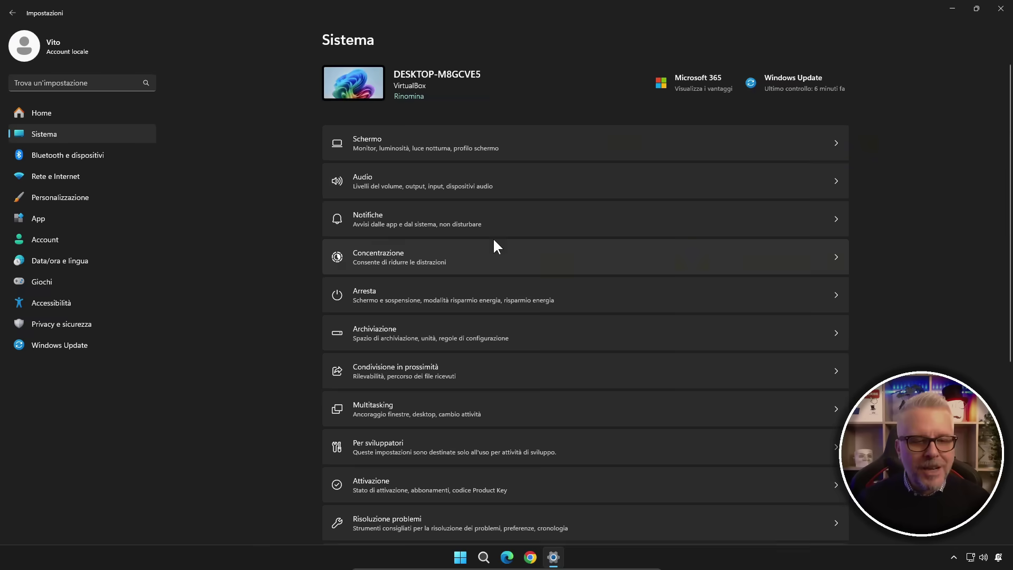
{"action": "scroll", "coordinate": [494, 240], "scroll_direction": "down", "scroll_amount": 3}
{"action": "scroll", "coordinate": [495, 246], "scroll_direction": "down", "scroll_amount": 1}
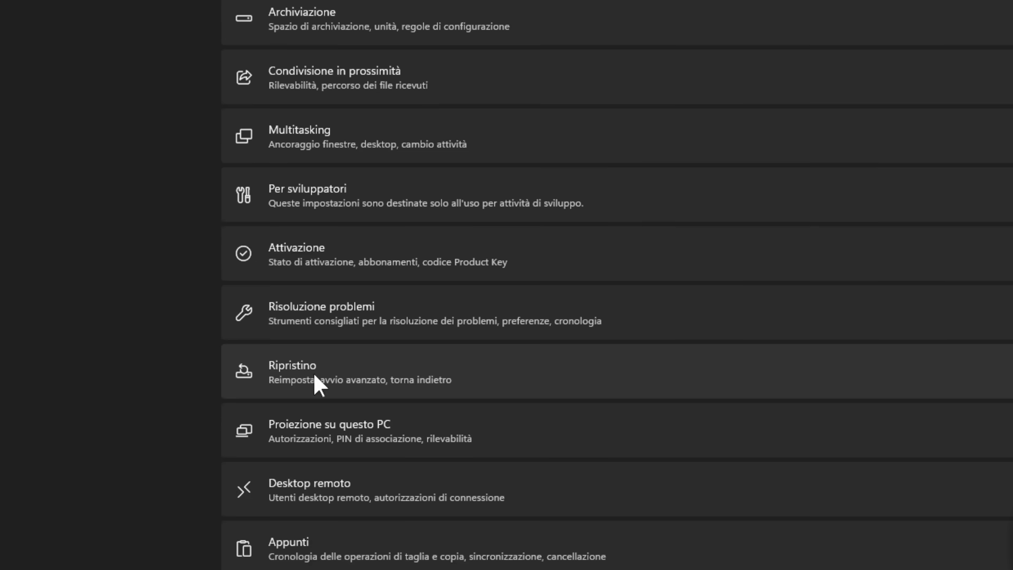
{"action": "left_click", "coordinate": [289, 369]}
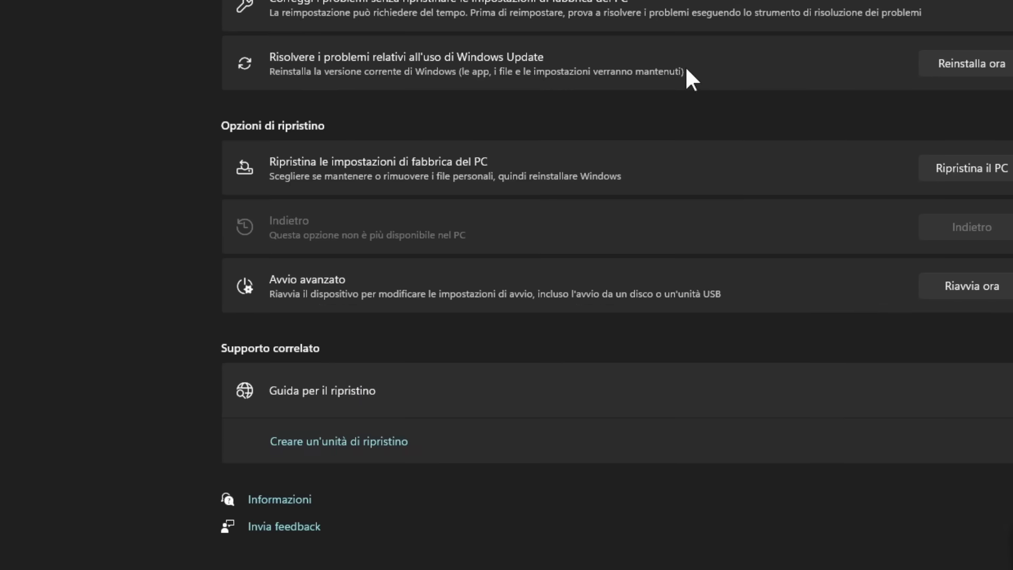
Reinstall the current Windows version to fix Windows Update problems, leaving automatic restart off, and restart the PC after installation
{"action": "left_click", "coordinate": [972, 65]}
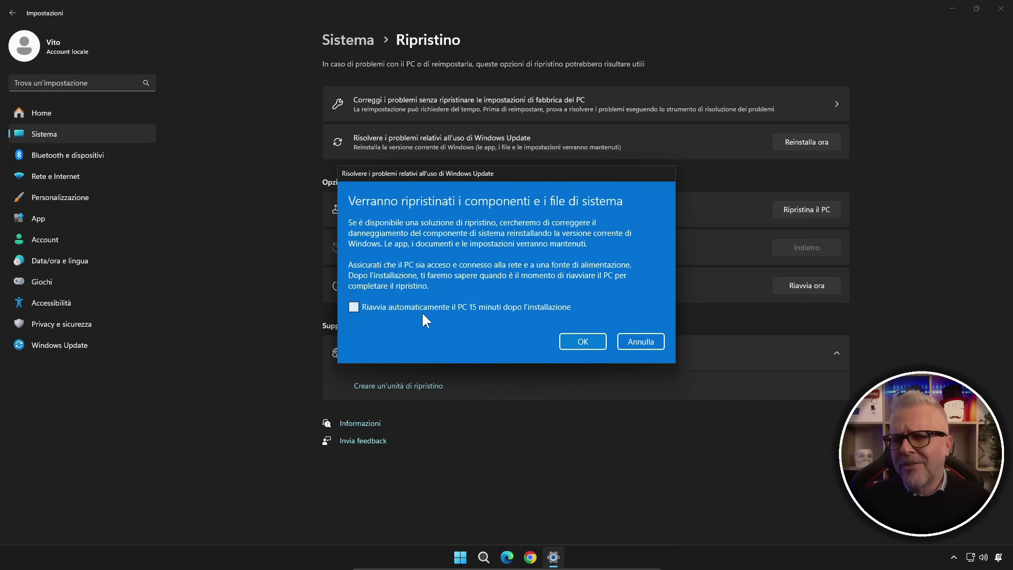
{"action": "left_click", "coordinate": [583, 339]}
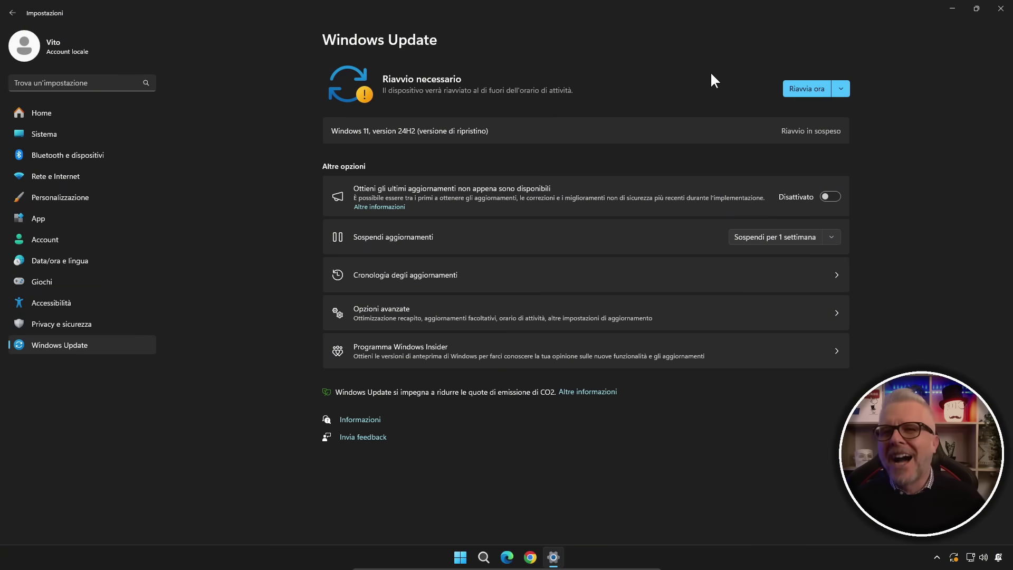
{"action": "left_click", "coordinate": [805, 88]}
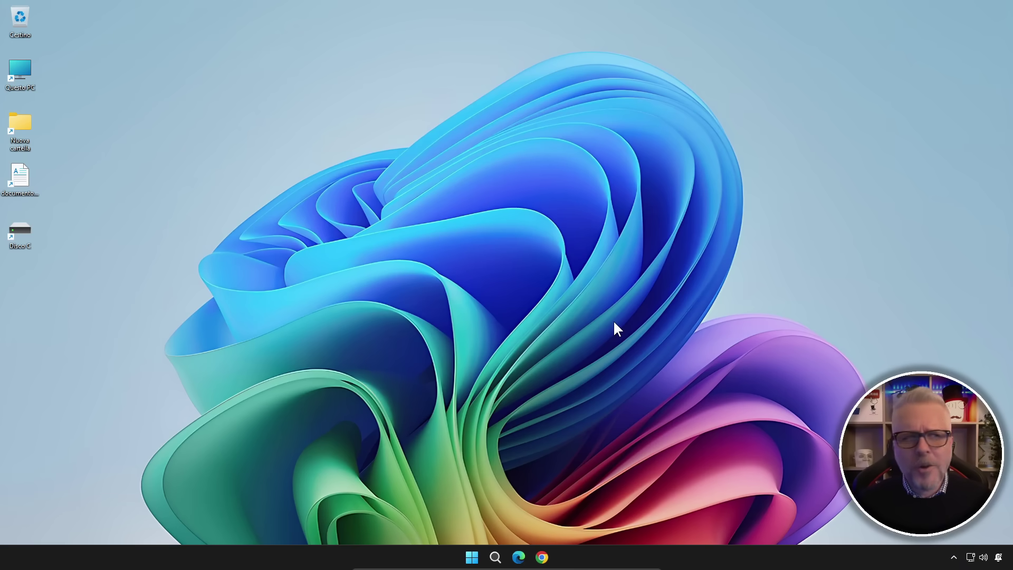
Check the desktop items by opening and closing Questo PC, Nuova cartella, the documento file and Disco C in turn
{"action": "double_click", "coordinate": [20, 68]}
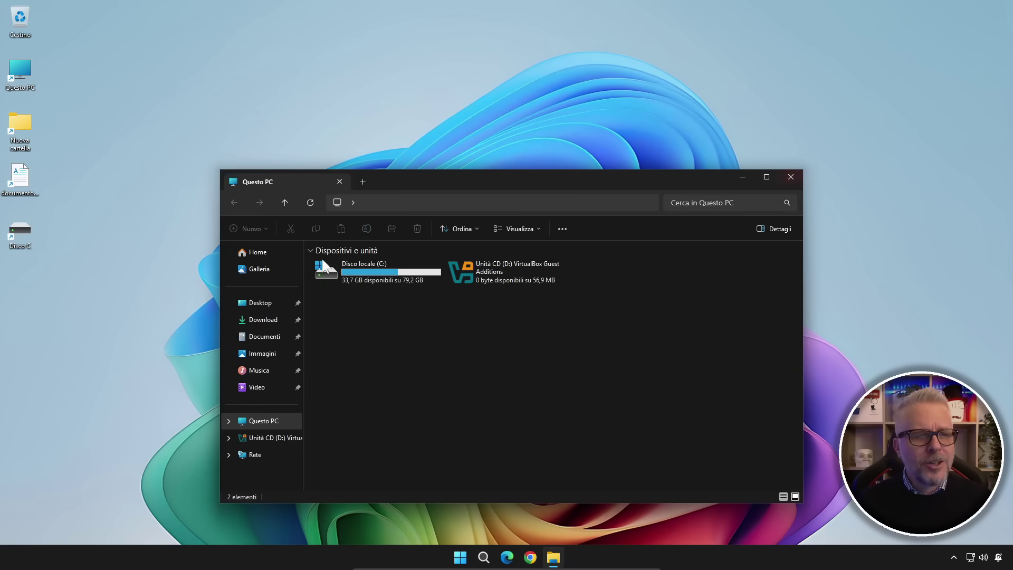
{"action": "left_click", "coordinate": [791, 177]}
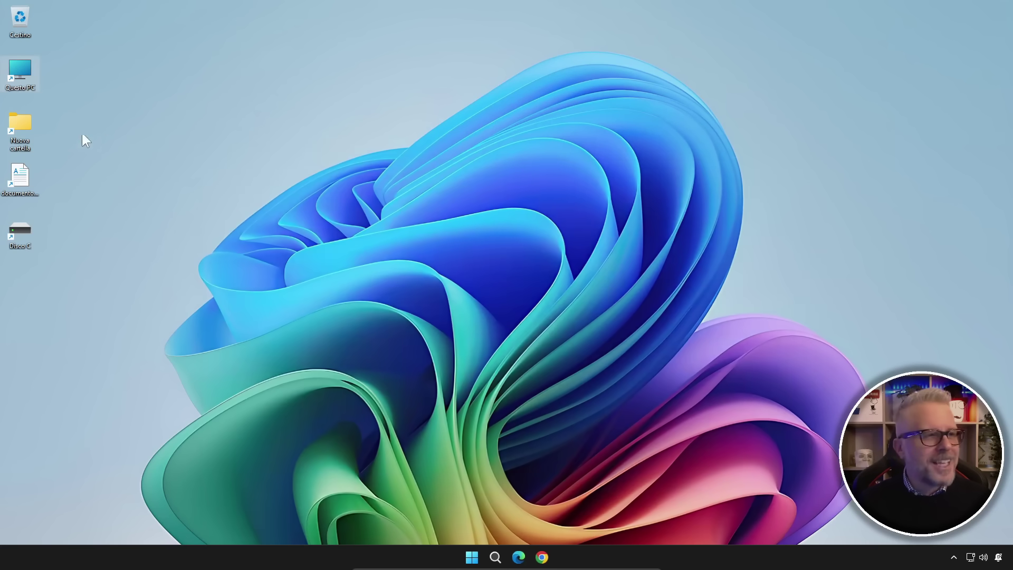
{"action": "double_click", "coordinate": [20, 126]}
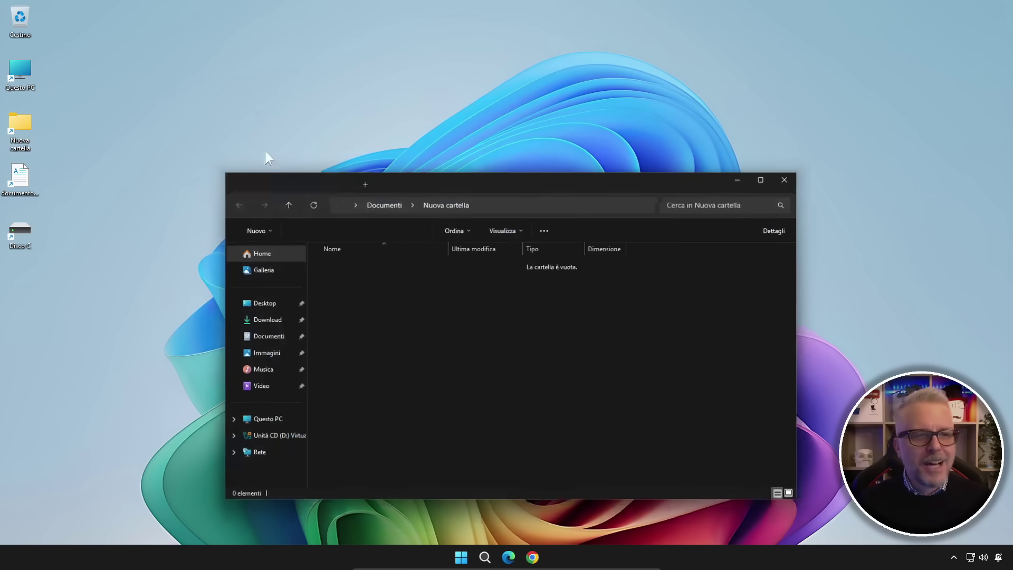
{"action": "left_click", "coordinate": [789, 178]}
{"action": "double_click", "coordinate": [21, 177]}
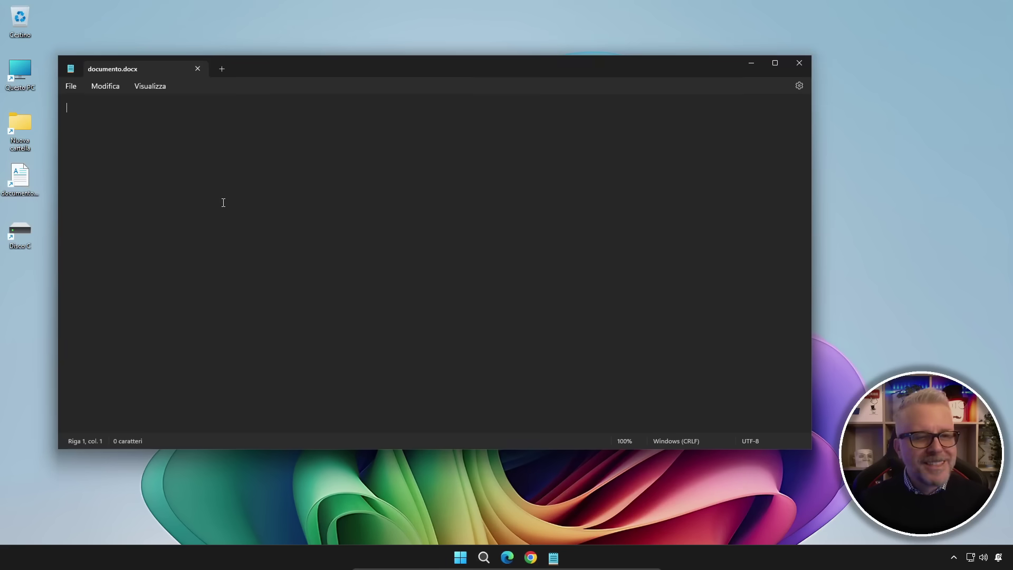
{"action": "left_click", "coordinate": [798, 64]}
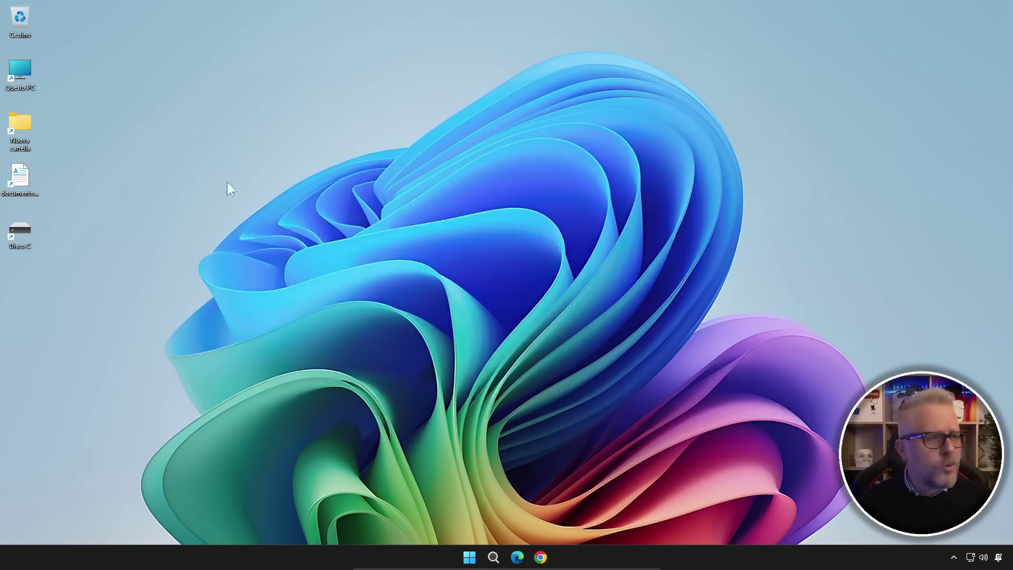
{"action": "double_click", "coordinate": [18, 233]}
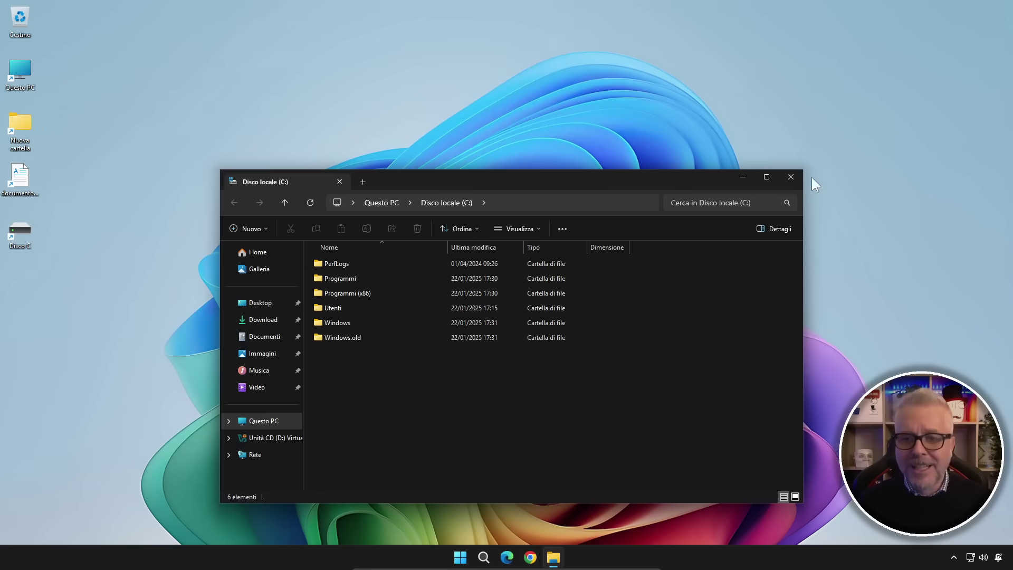
{"action": "left_click", "coordinate": [785, 180]}
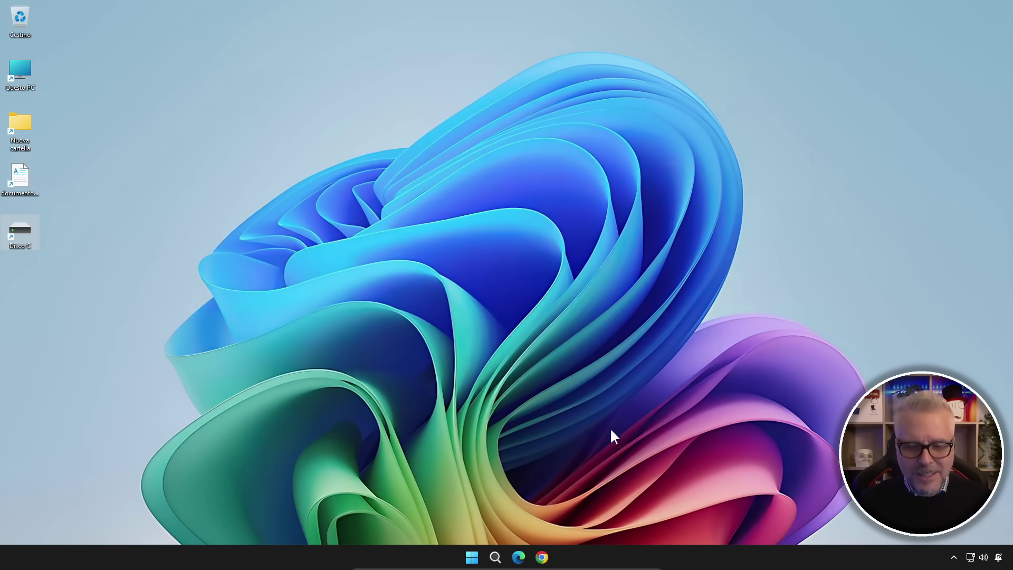
Check that the Edge and Chrome browsers launch, closing each one after it opens
{"action": "left_click", "coordinate": [517, 561]}
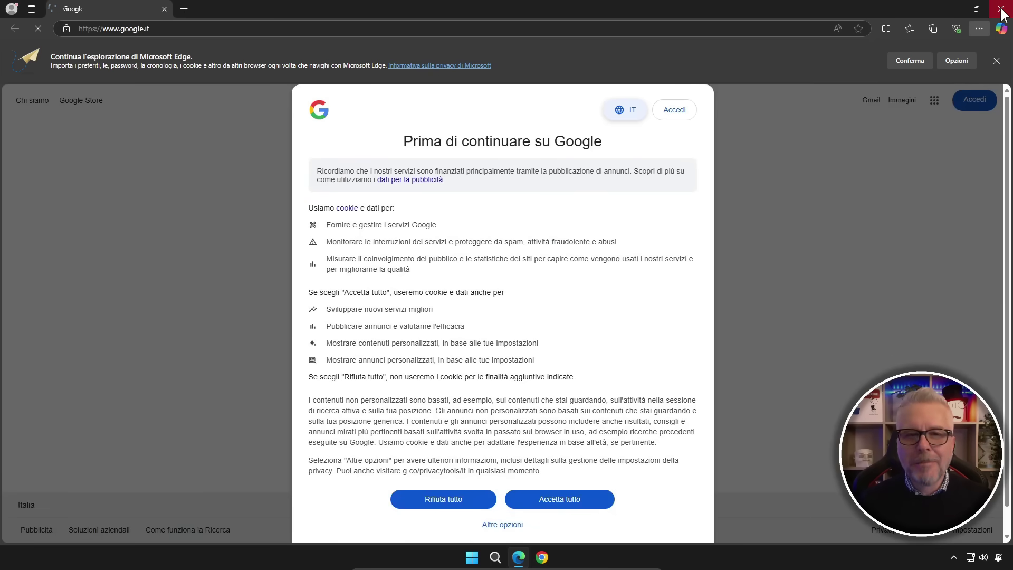
{"action": "left_click", "coordinate": [1001, 11]}
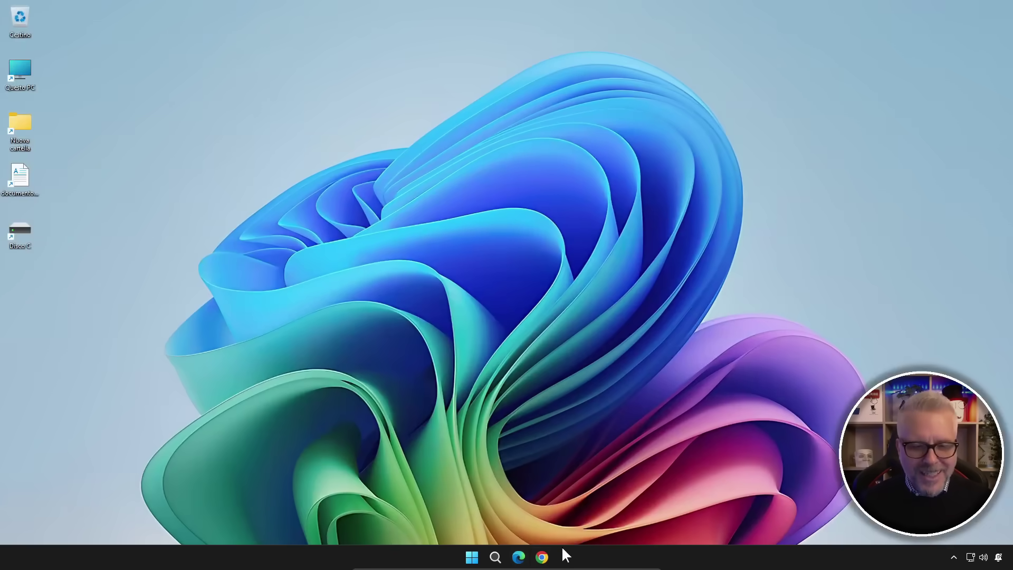
{"action": "left_click", "coordinate": [542, 557]}
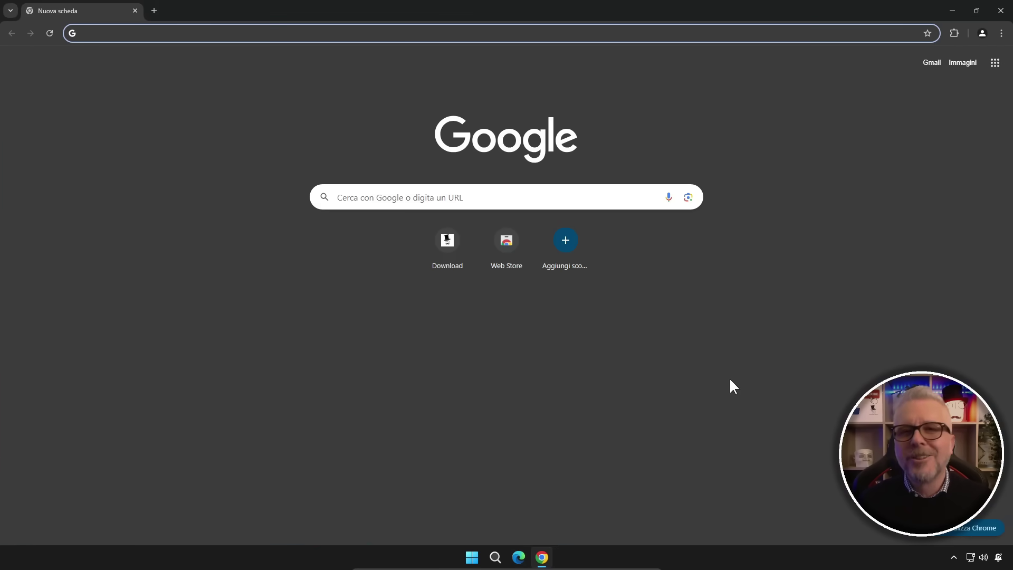
{"action": "left_click", "coordinate": [1000, 10]}
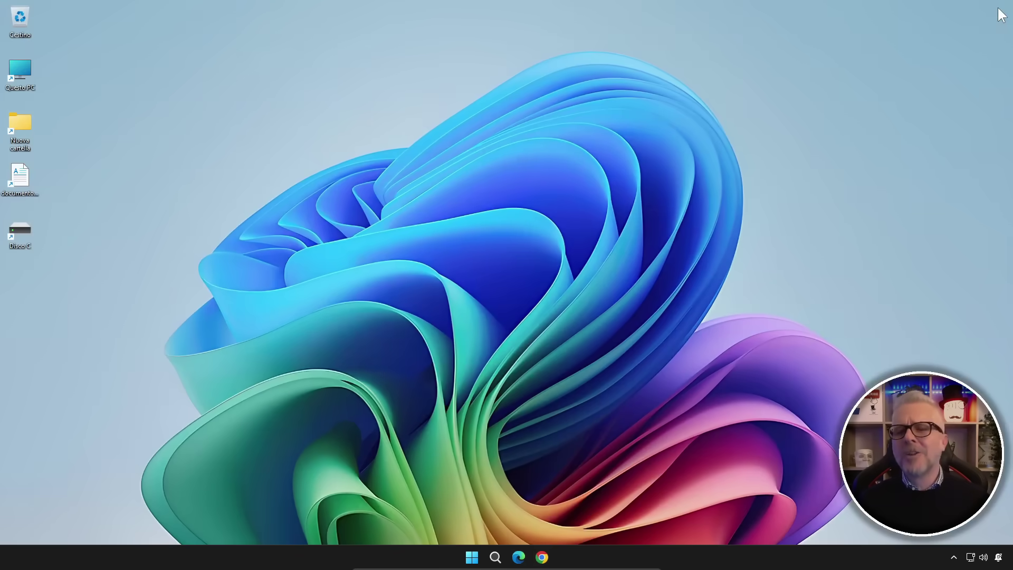